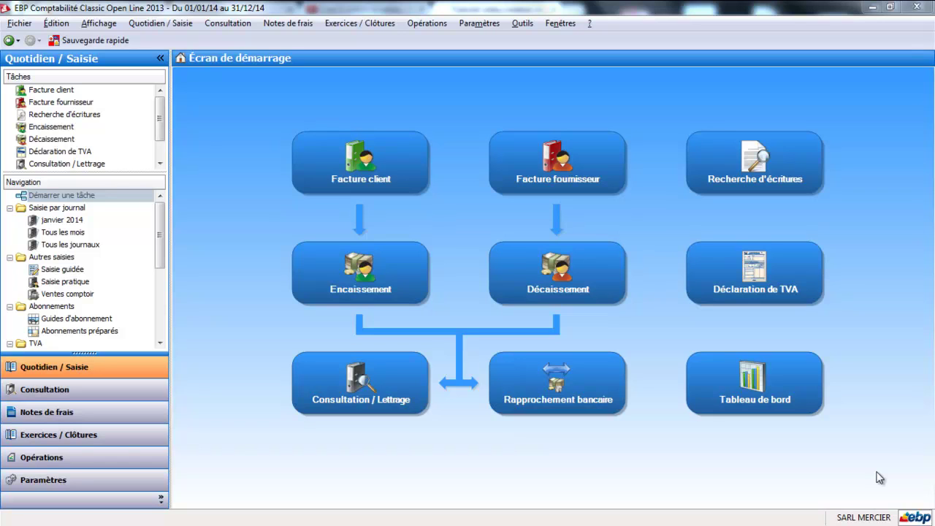
Open the accounting journal list in the settings and examine the unauthorised account roots of the Achats (AC) journal.
{"action": "left_click", "coordinate": [119, 484]}
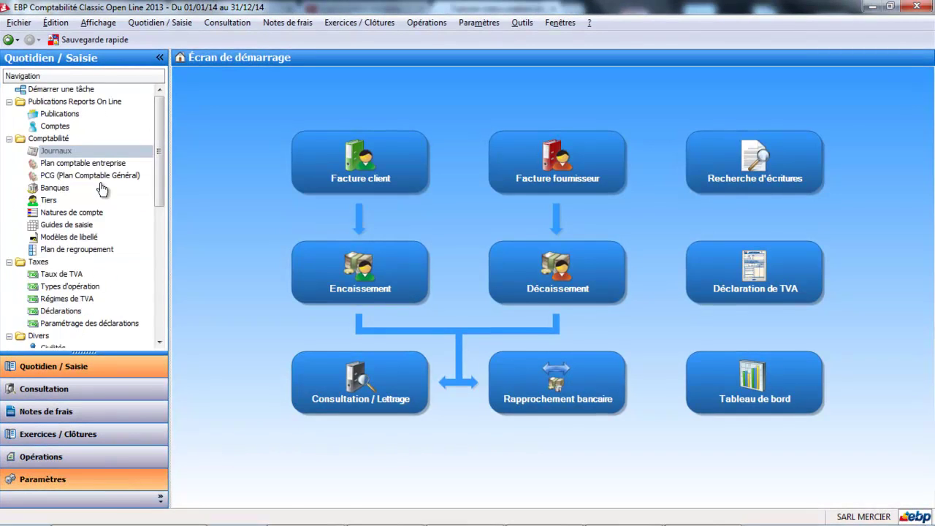
{"action": "left_click", "coordinate": [49, 152]}
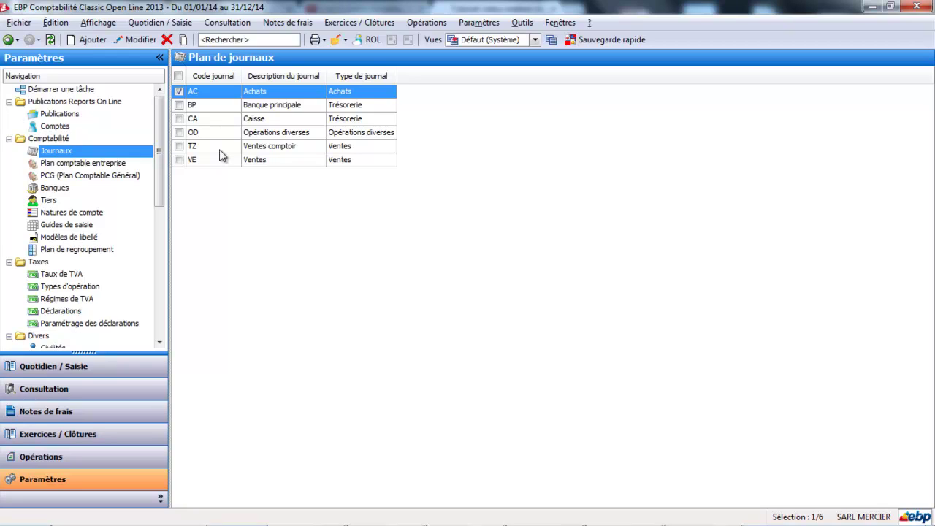
{"action": "double_click", "coordinate": [223, 92]}
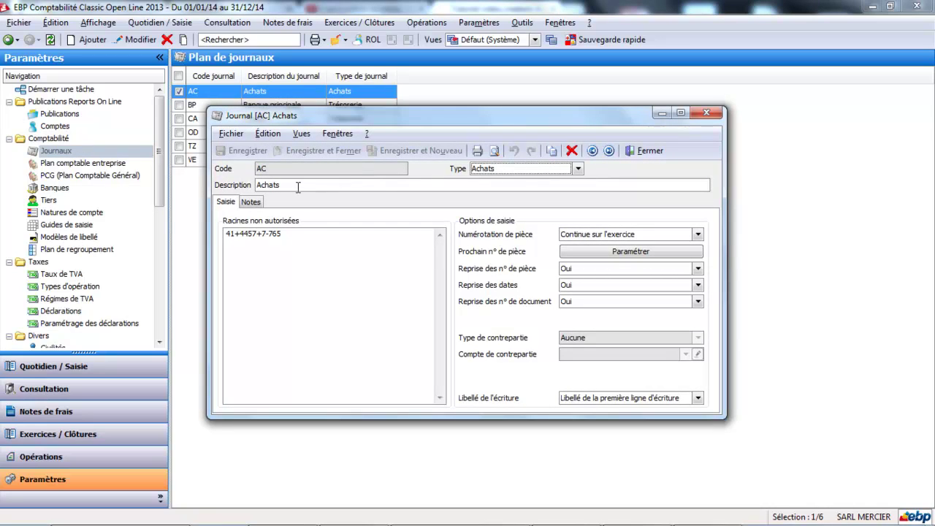
{"action": "left_click", "coordinate": [289, 238]}
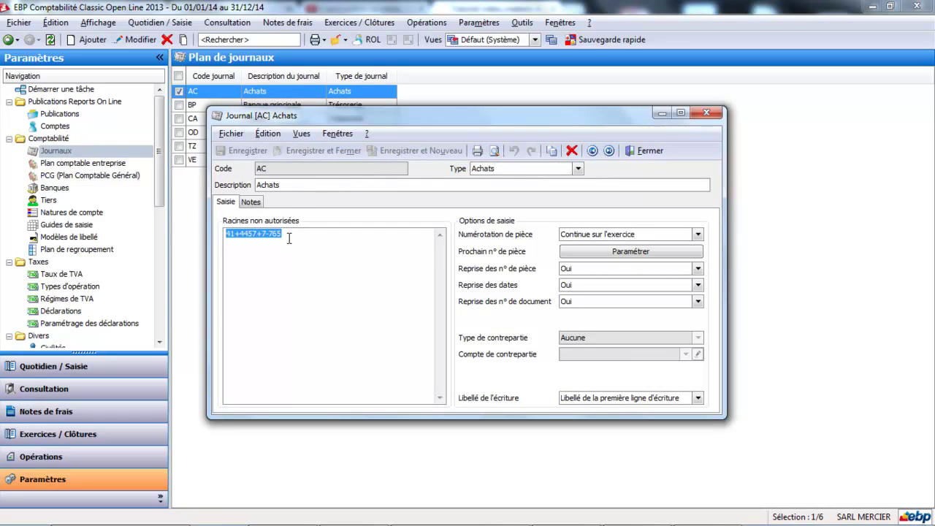
{"action": "left_click", "coordinate": [289, 239]}
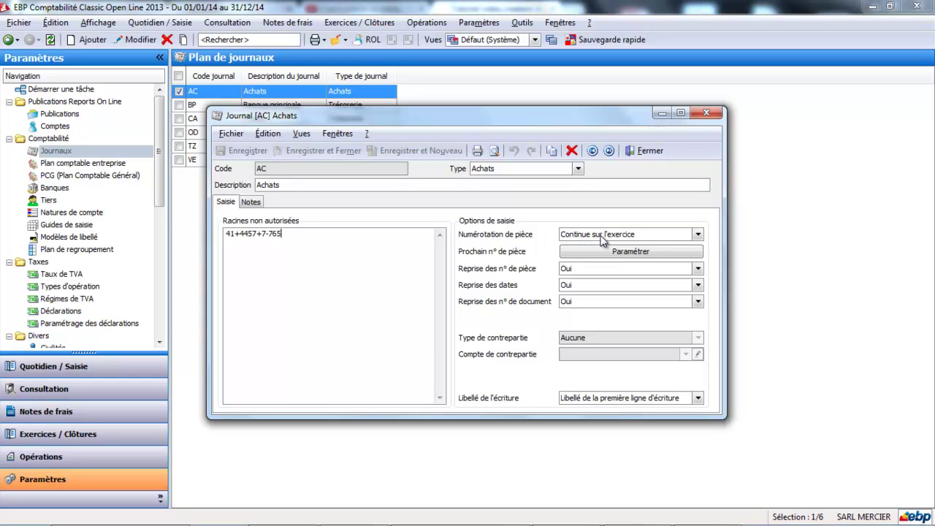
Review the Achats journal's piece numbering choices and next piece number settings, and close the journal without changes.
{"action": "left_click", "coordinate": [699, 235]}
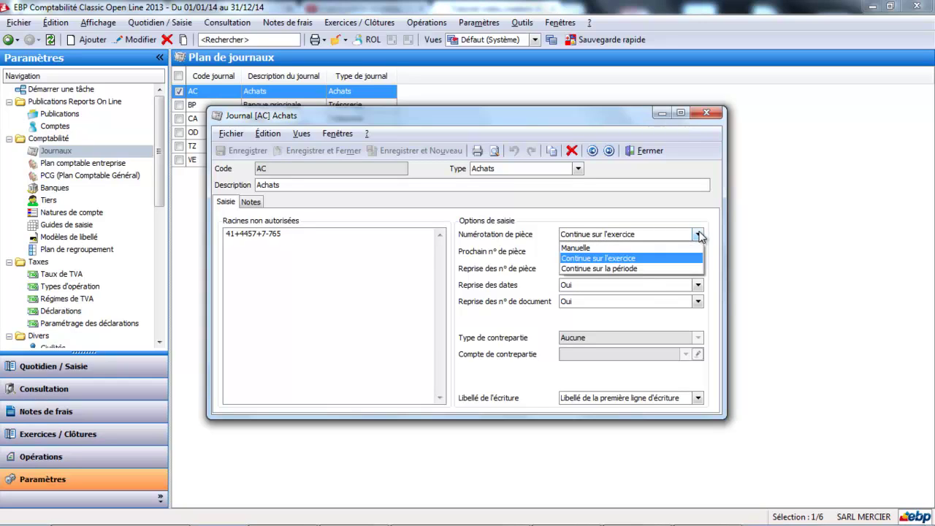
{"action": "left_click", "coordinate": [669, 259]}
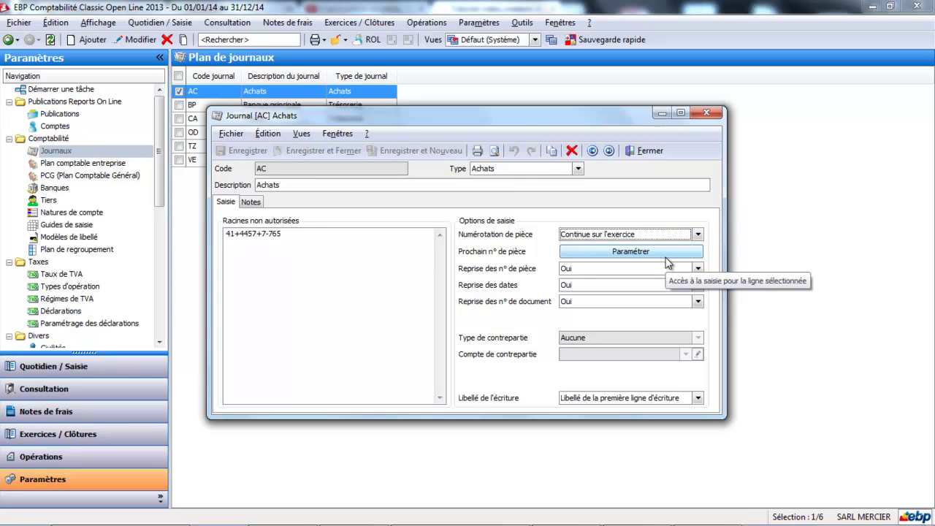
{"action": "left_click", "coordinate": [659, 258]}
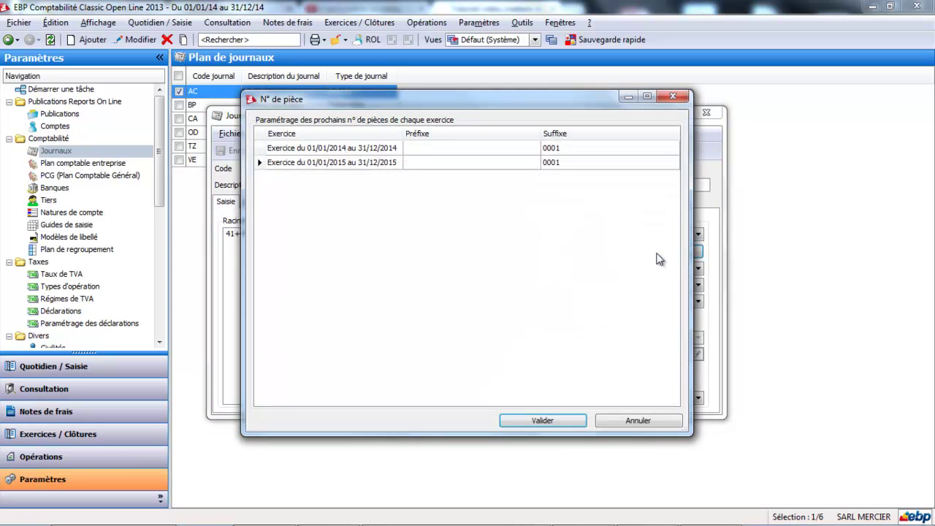
{"action": "left_click", "coordinate": [646, 422]}
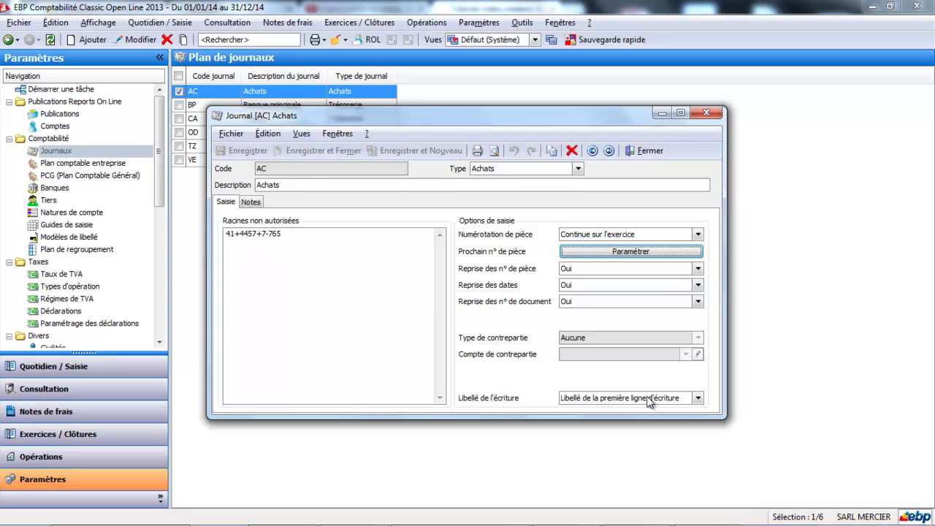
{"action": "left_click", "coordinate": [648, 151]}
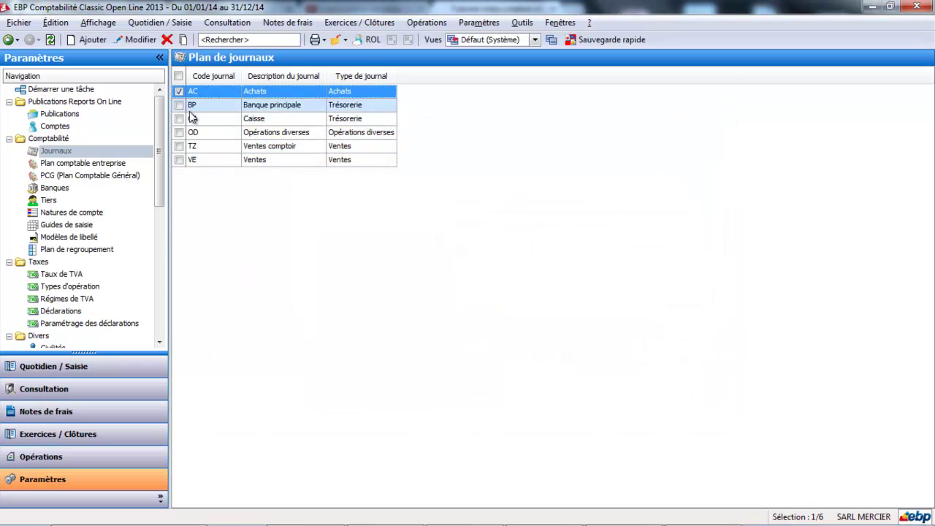
Review the unauthorised roots, piece numbering and counterpart type options of the Banque principale (BP) journal, and close it.
{"action": "left_click", "coordinate": [202, 105]}
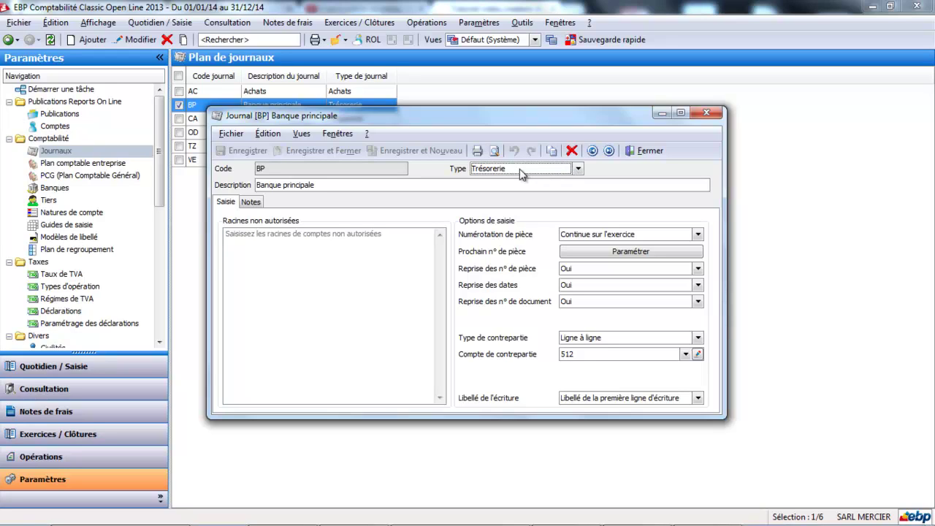
{"action": "left_click", "coordinate": [345, 237]}
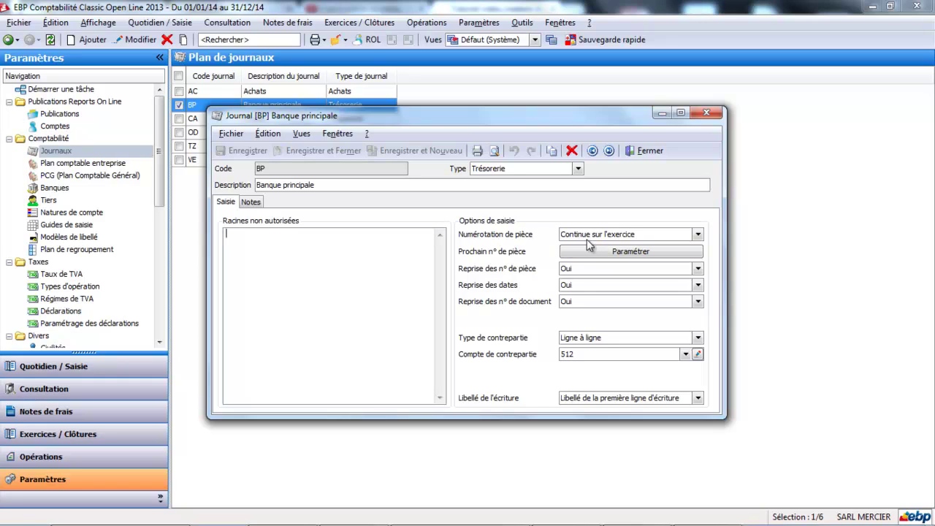
{"action": "left_click", "coordinate": [699, 237]}
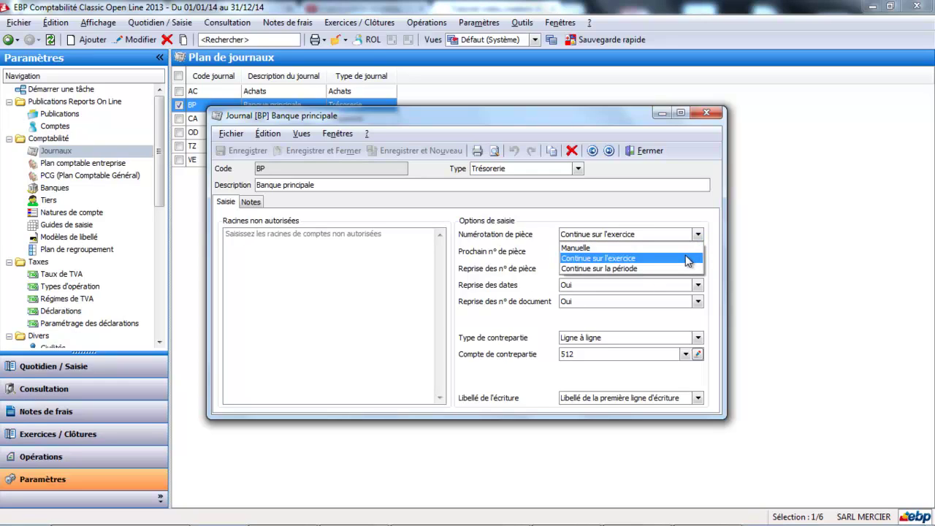
{"action": "left_click", "coordinate": [687, 258]}
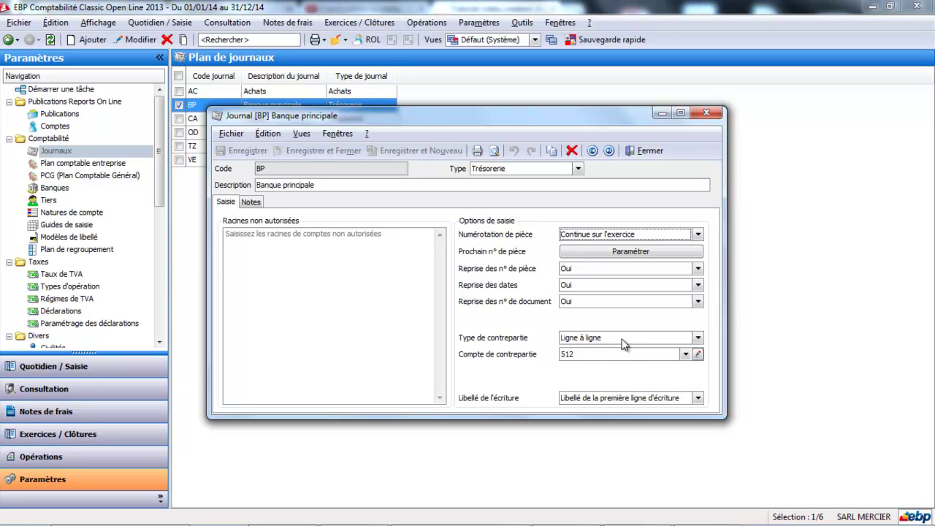
{"action": "left_click", "coordinate": [699, 338]}
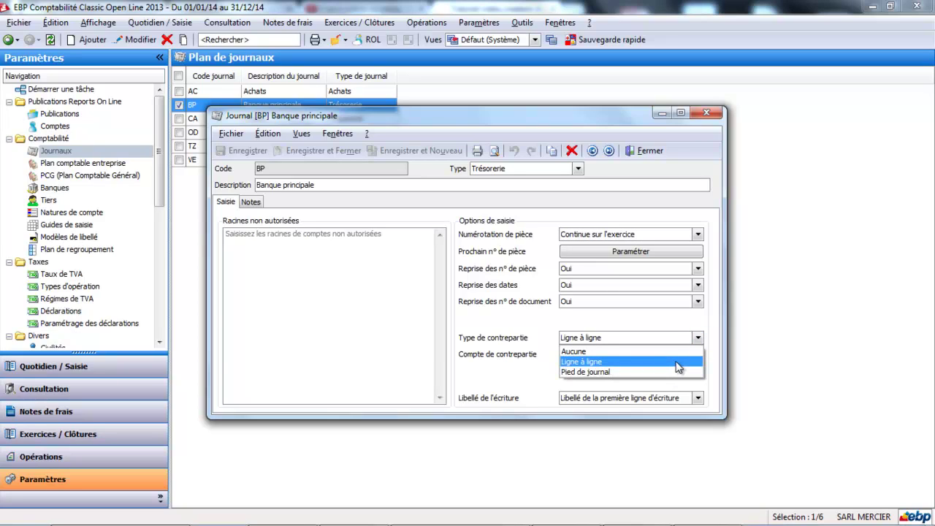
{"action": "left_click", "coordinate": [676, 362]}
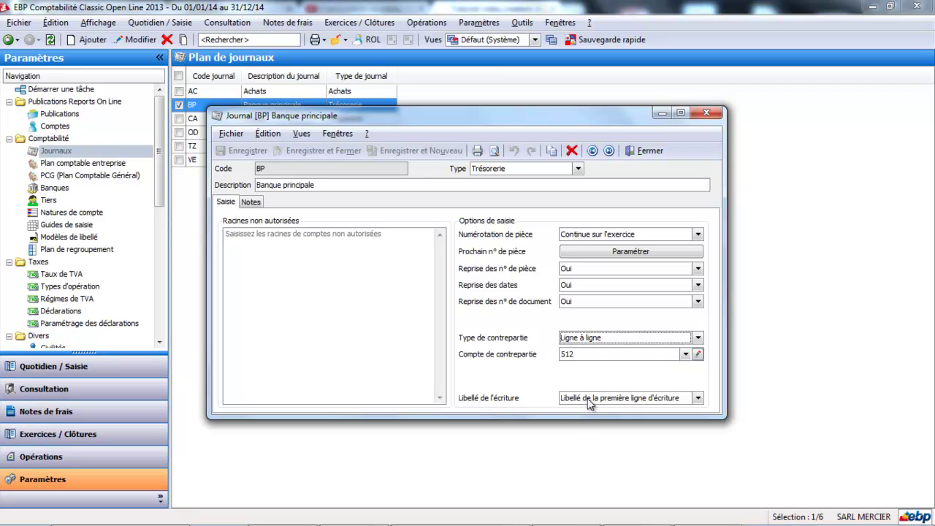
{"action": "left_click", "coordinate": [647, 151]}
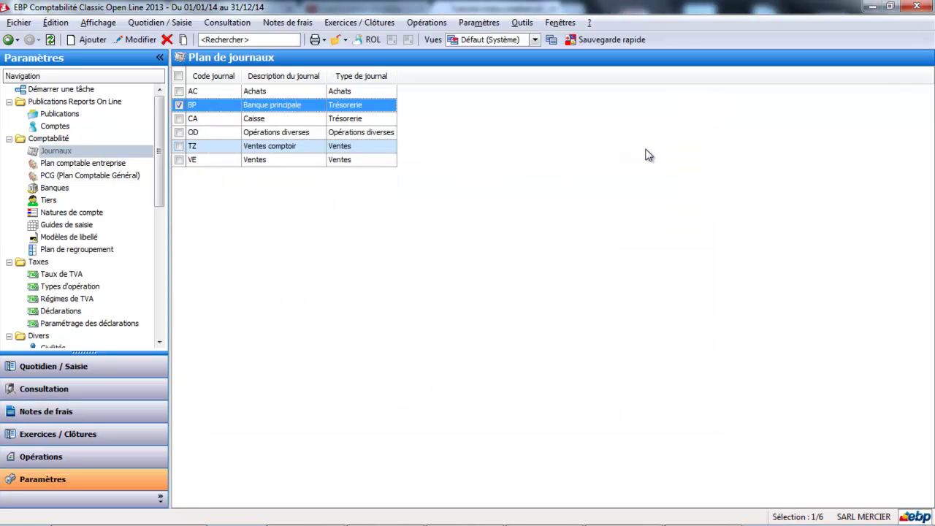
Examine the type and counterpart settings of the Caisse (CA) journal and close it.
{"action": "left_click", "coordinate": [265, 123]}
{"action": "double_click", "coordinate": [265, 123]}
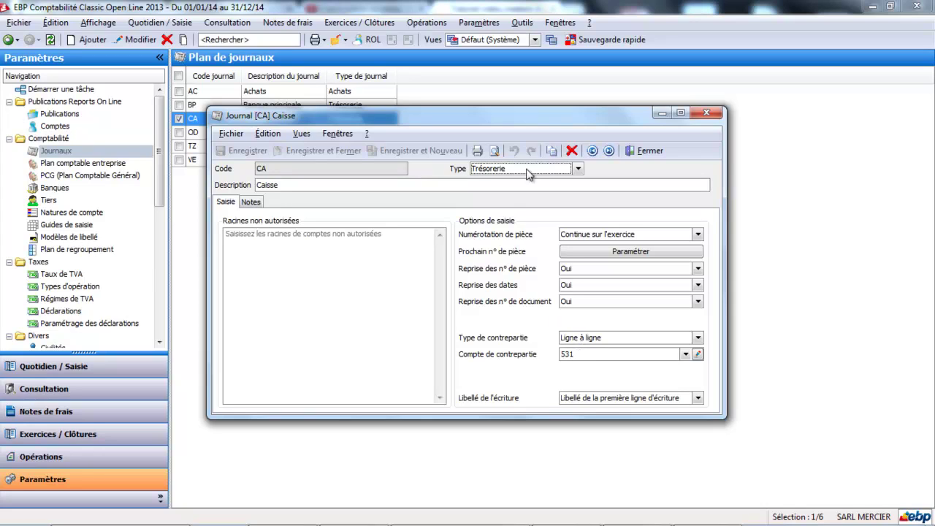
{"action": "left_click", "coordinate": [646, 150]}
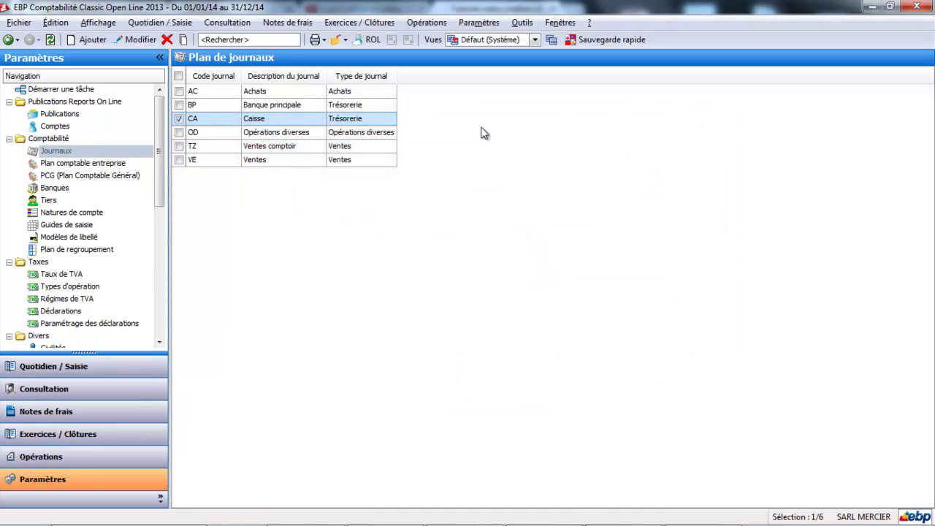
Check the journal type choices of the Opérations diverses (OD) journal and the settings of the Ventes comptoir (TZ) journal.
{"action": "double_click", "coordinate": [283, 136]}
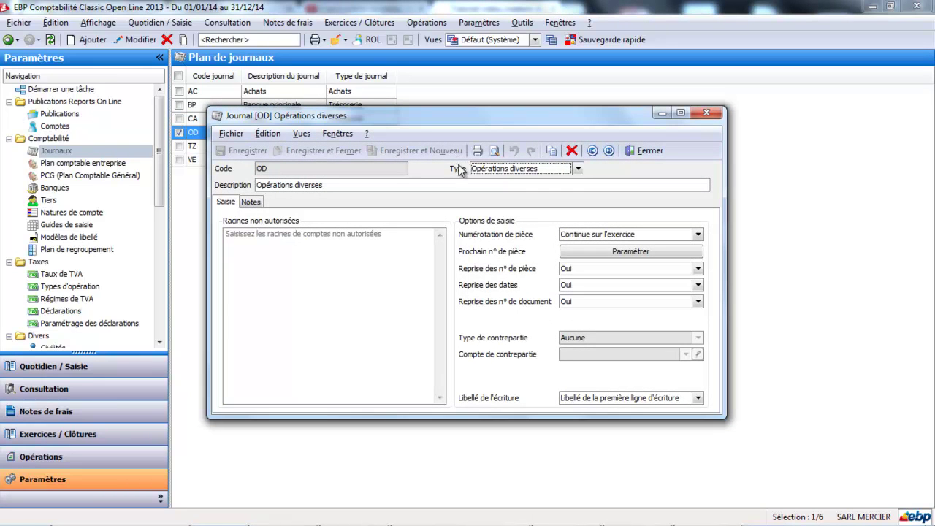
{"action": "left_click", "coordinate": [577, 168]}
{"action": "left_click", "coordinate": [536, 213]}
{"action": "left_click", "coordinate": [645, 150]}
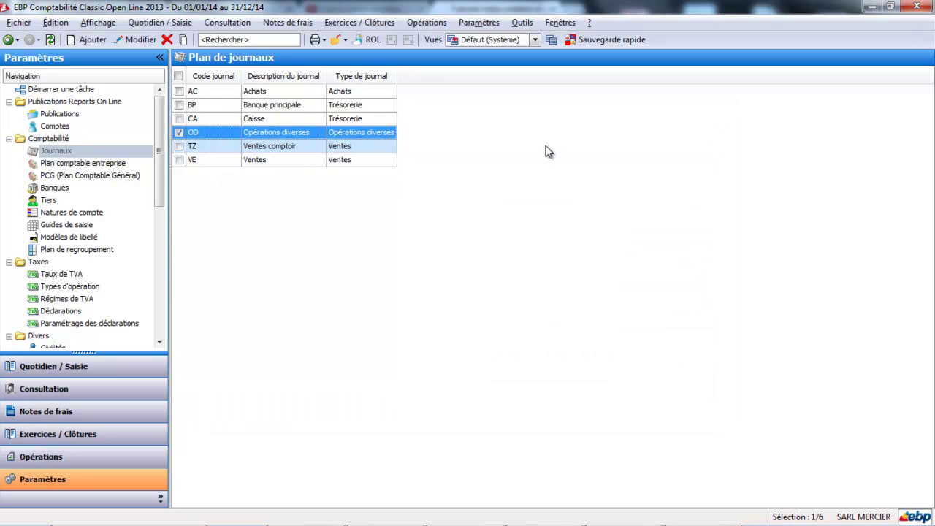
{"action": "double_click", "coordinate": [289, 146]}
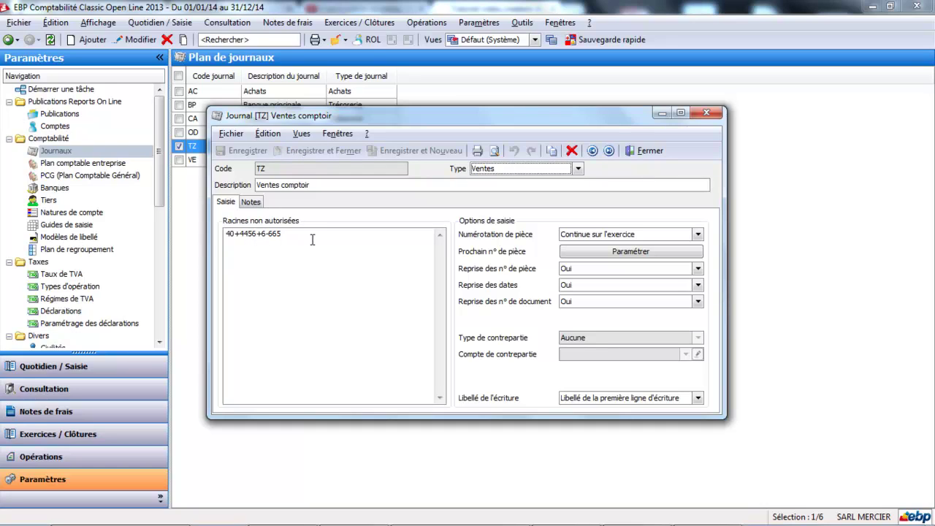
{"action": "left_click", "coordinate": [643, 152]}
Set the piece numbering of the Ventes (VE) journal to Manuelle, saving and closing the journal.
{"action": "left_click", "coordinate": [230, 160]}
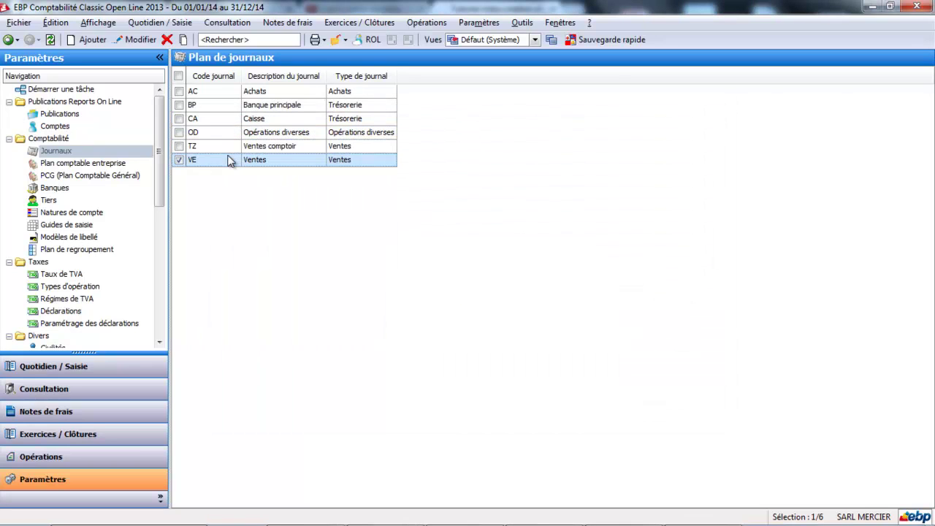
{"action": "double_click", "coordinate": [230, 160]}
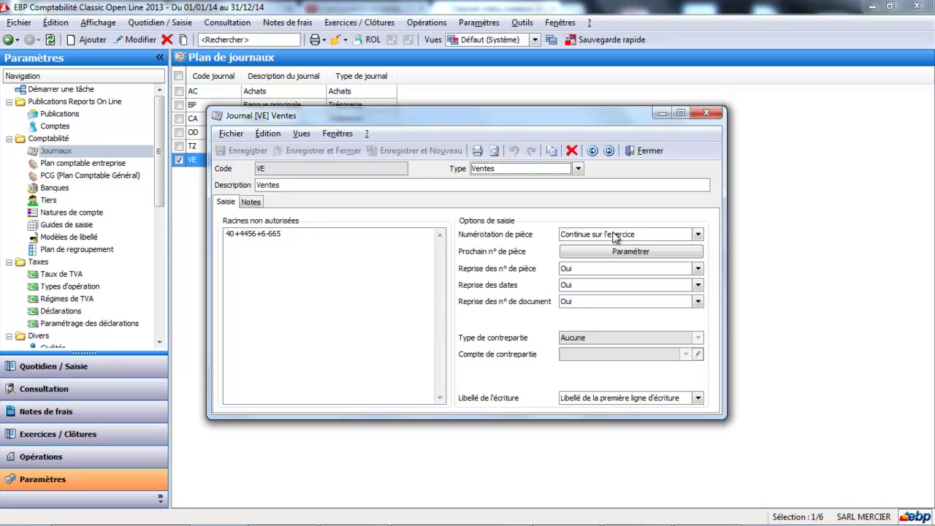
{"action": "left_click", "coordinate": [698, 237]}
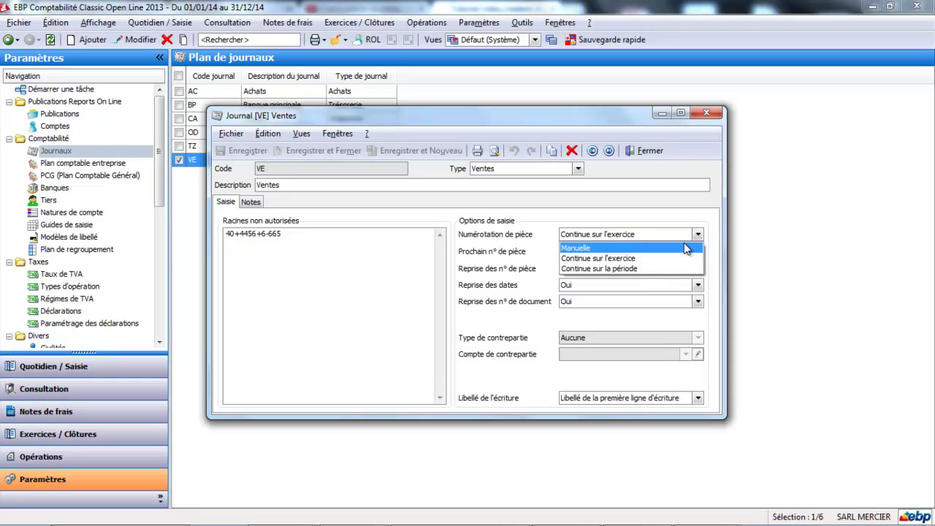
{"action": "left_click", "coordinate": [686, 249]}
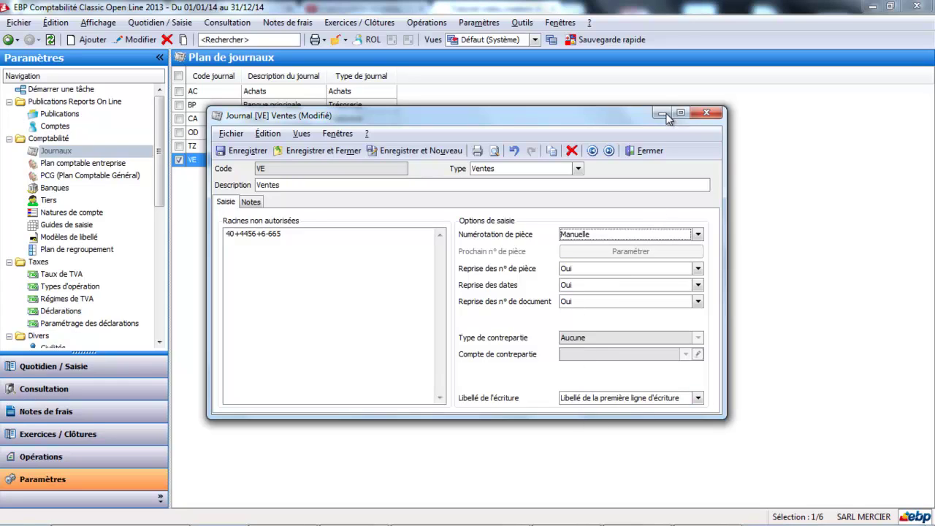
{"action": "left_click", "coordinate": [335, 152]}
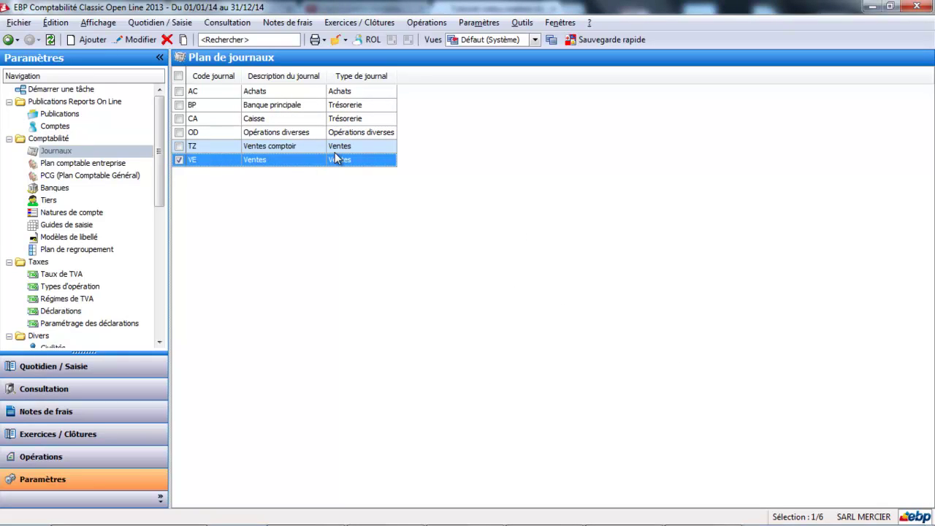
Add a new journal with code SA, type Opérations diverses and description "salaire".
{"action": "left_click", "coordinate": [92, 40]}
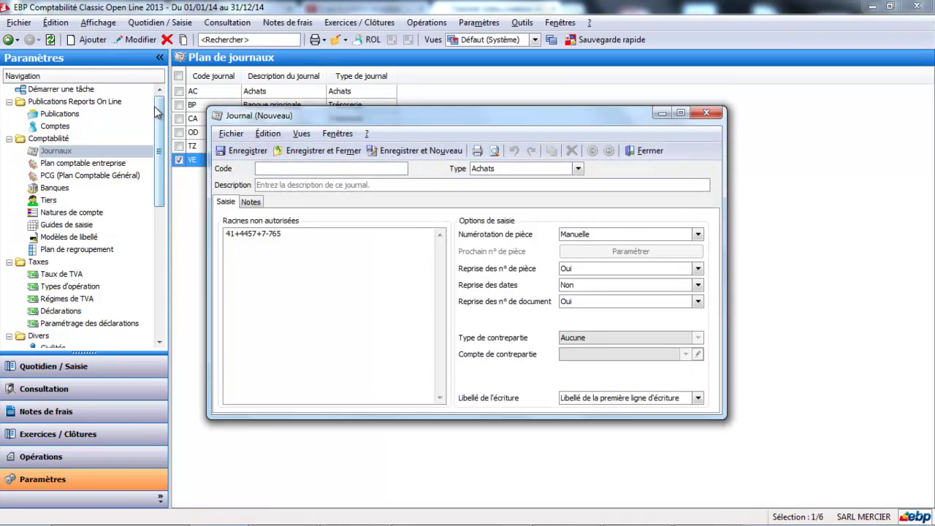
{"action": "type", "text": "SA"}
{"action": "key", "text": "Tab"}
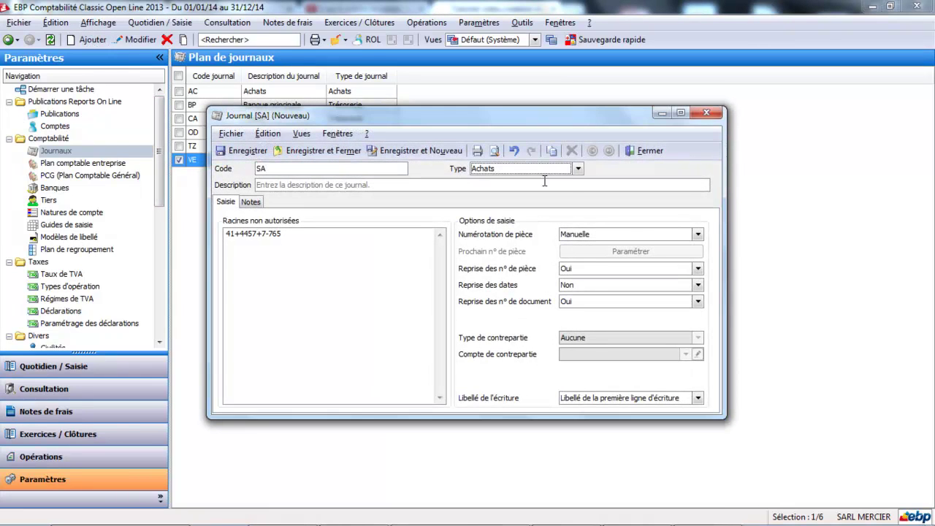
{"action": "left_click", "coordinate": [577, 169]}
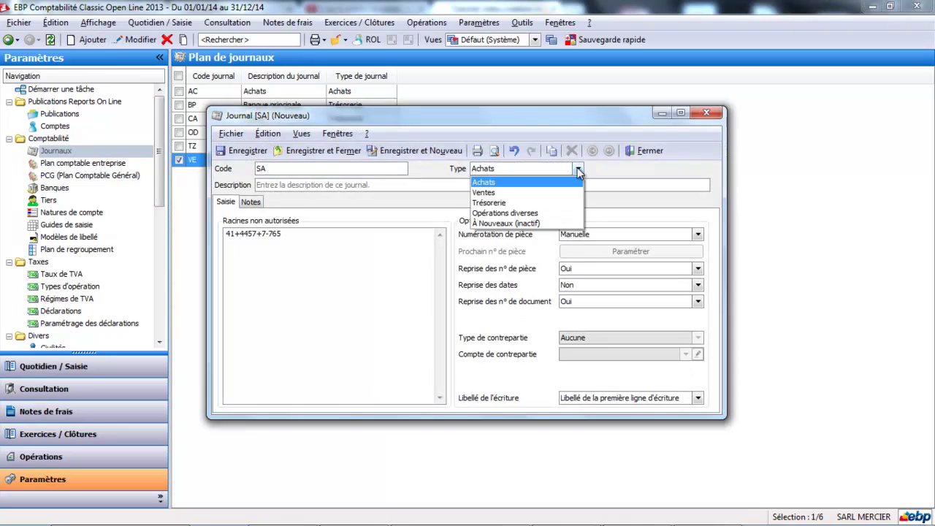
{"action": "left_click", "coordinate": [554, 212]}
{"action": "left_click", "coordinate": [447, 185]}
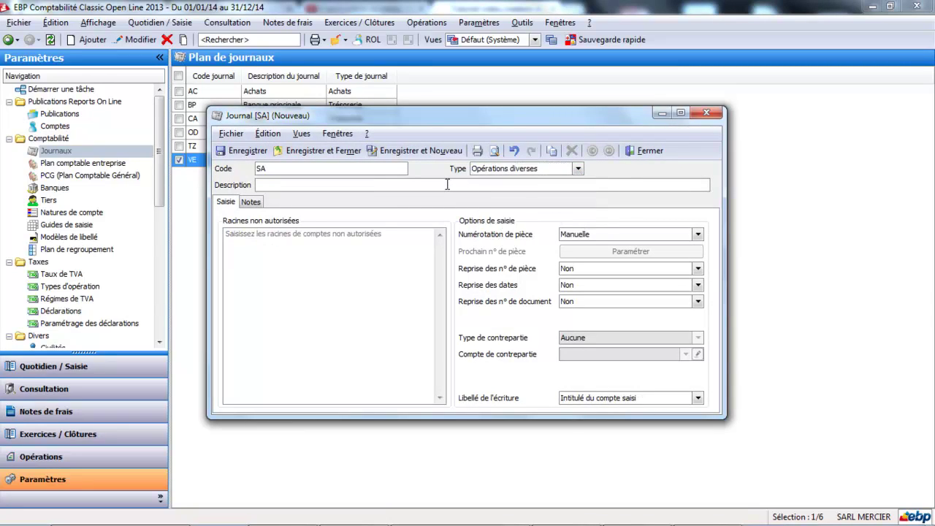
{"action": "type", "text": "salaire"}
{"action": "key", "text": "Tab"}
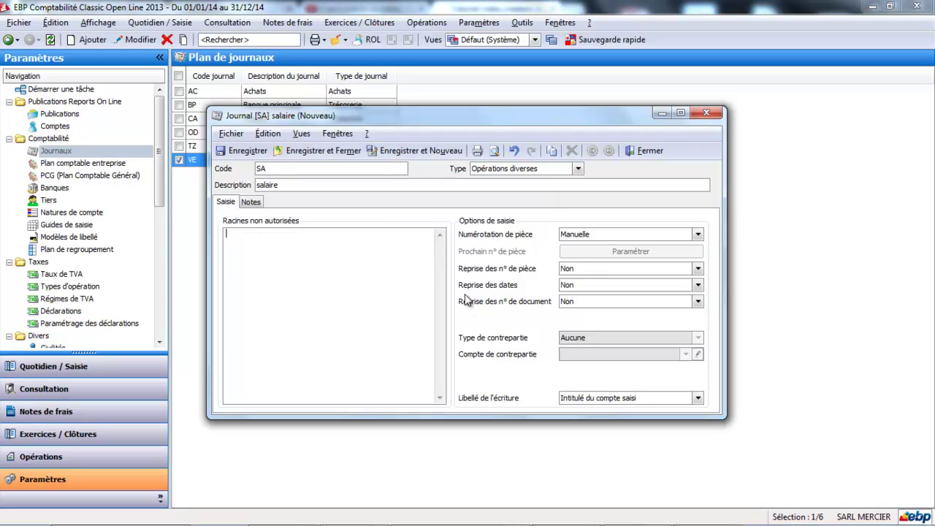
Enter 41,40 as the salaire journal's unauthorised roots and set its piece numbering to Continue sur l'exercice.
{"action": "type", "text": "41"}
{"action": "type", "text": ",40"}
{"action": "left_click", "coordinate": [698, 234]}
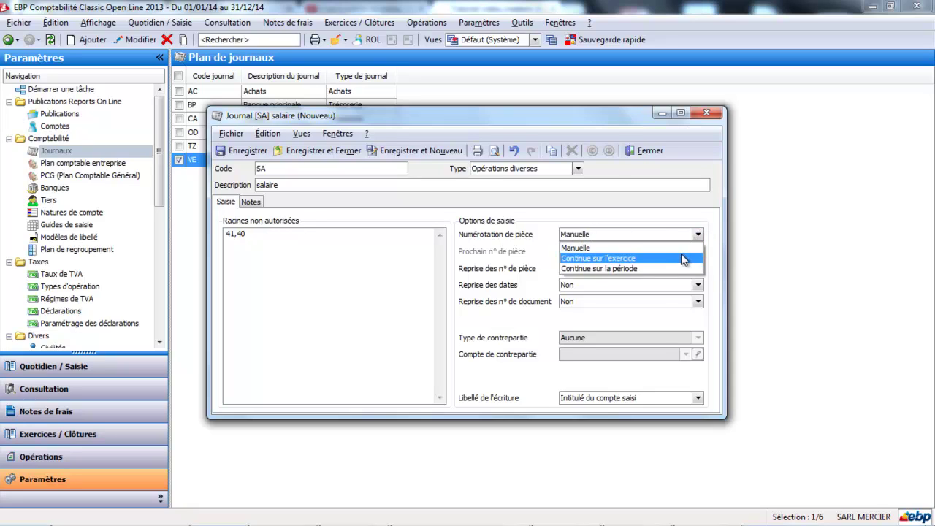
{"action": "left_click", "coordinate": [682, 259]}
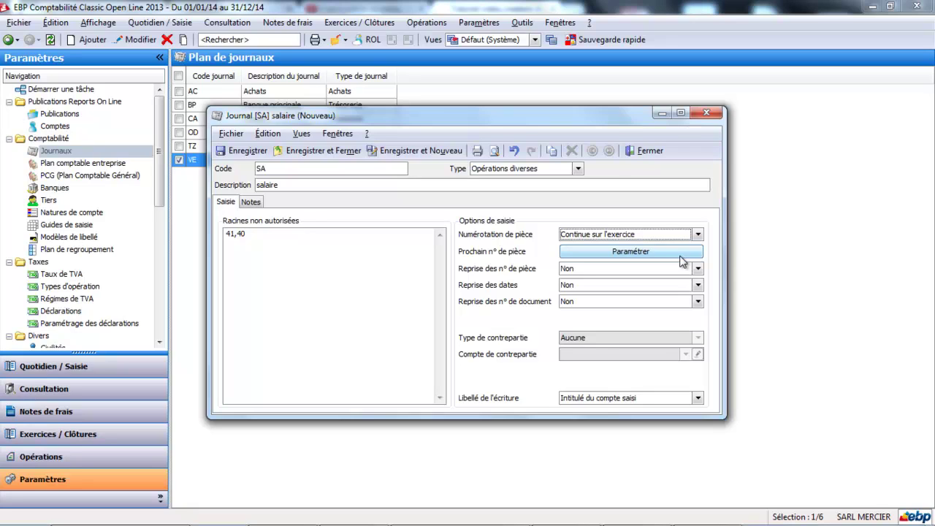
Set the salaire journal's entry label to Libellé de la première ligne d'écriture and try to save and close it.
{"action": "left_click", "coordinate": [698, 398]}
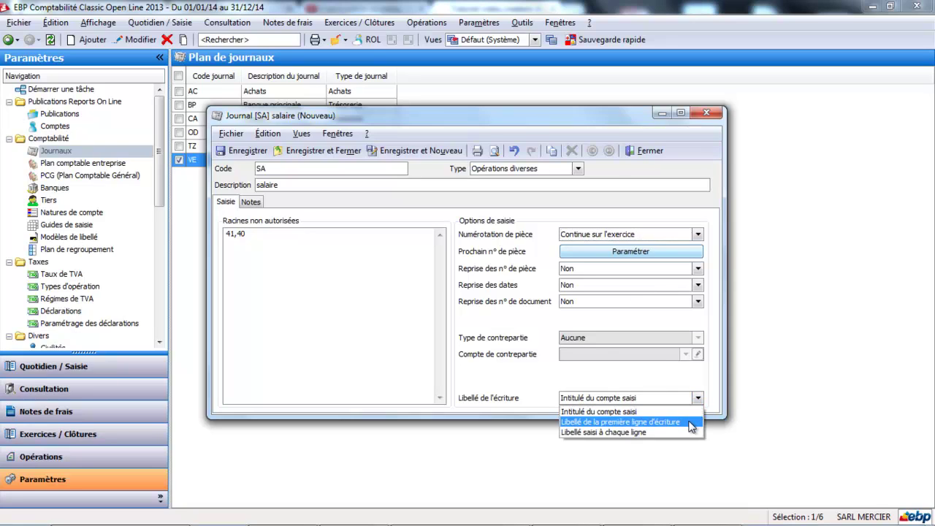
{"action": "left_click", "coordinate": [691, 422]}
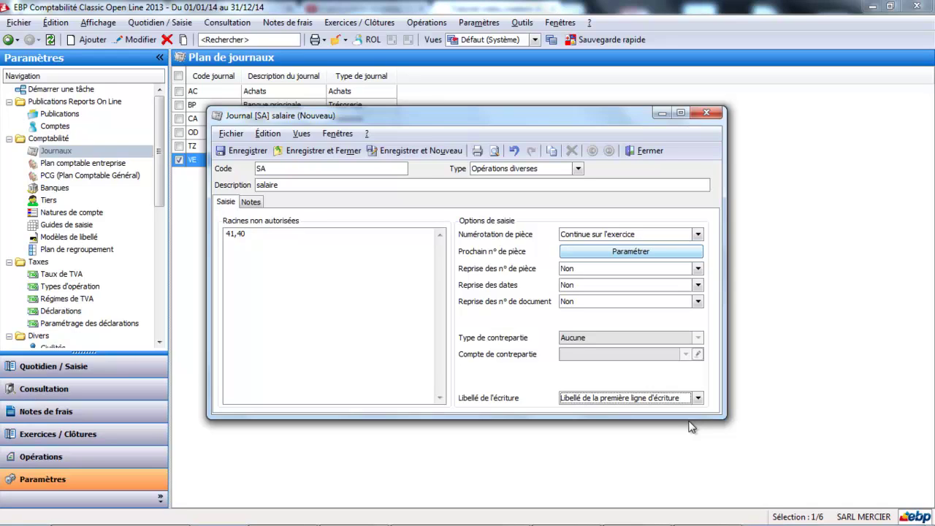
{"action": "left_click", "coordinate": [341, 153]}
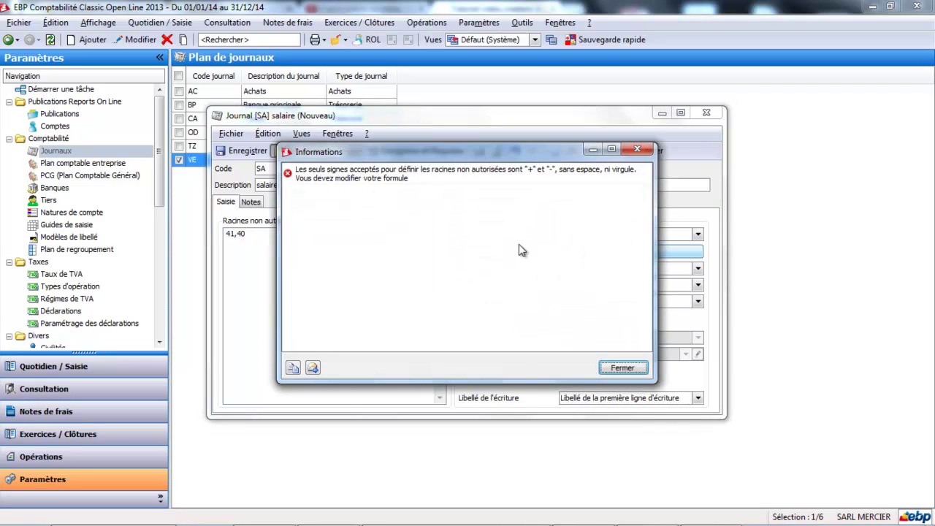
{"action": "left_click", "coordinate": [633, 373]}
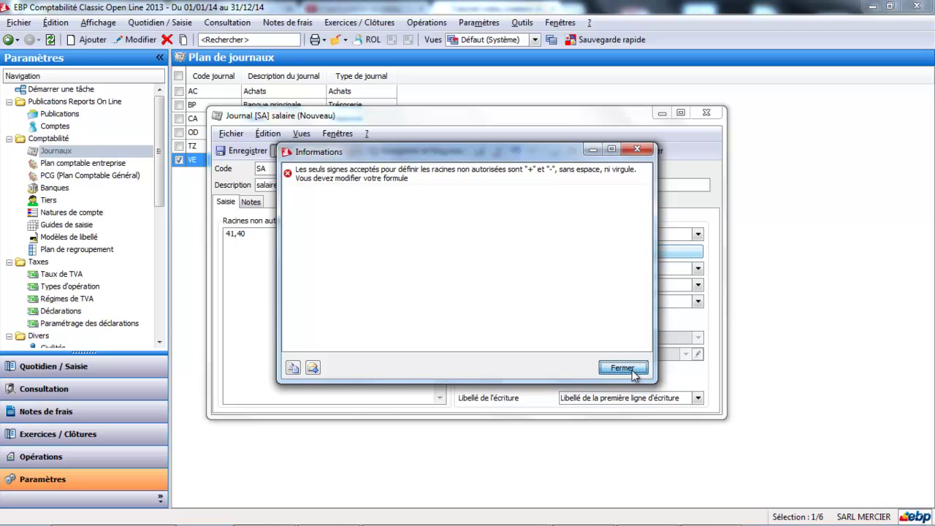
{"action": "left_click", "coordinate": [632, 370]}
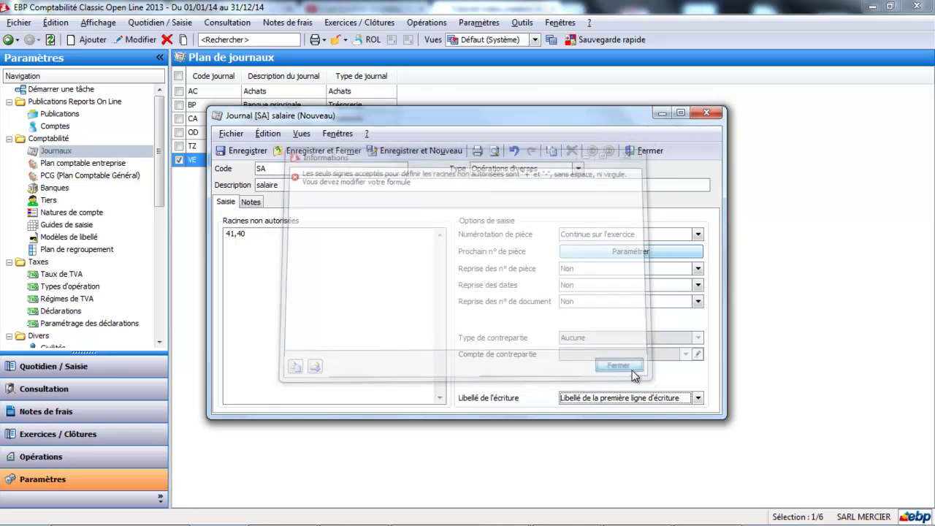
Correct the salaire journal's unauthorised roots to 41+40, then save and close the journal.
{"action": "double_click", "coordinate": [238, 233]}
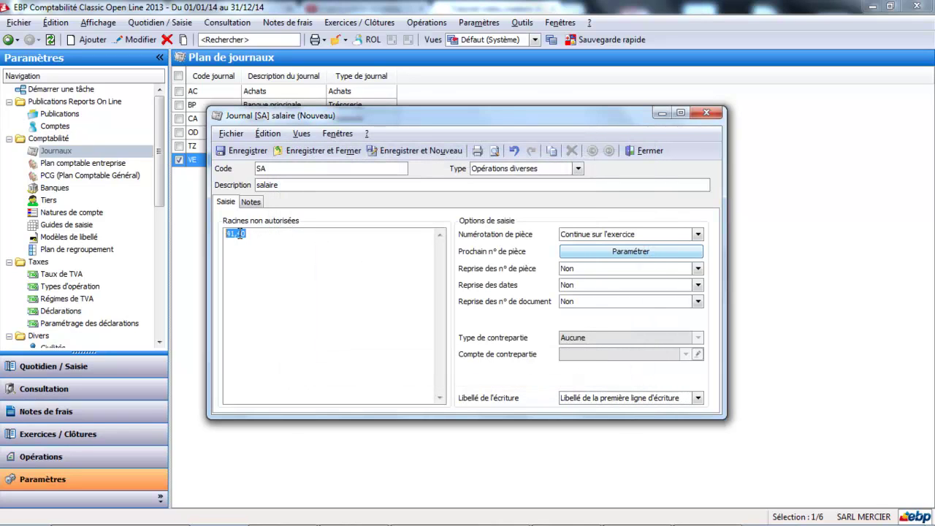
{"action": "type", "text": "41+40"}
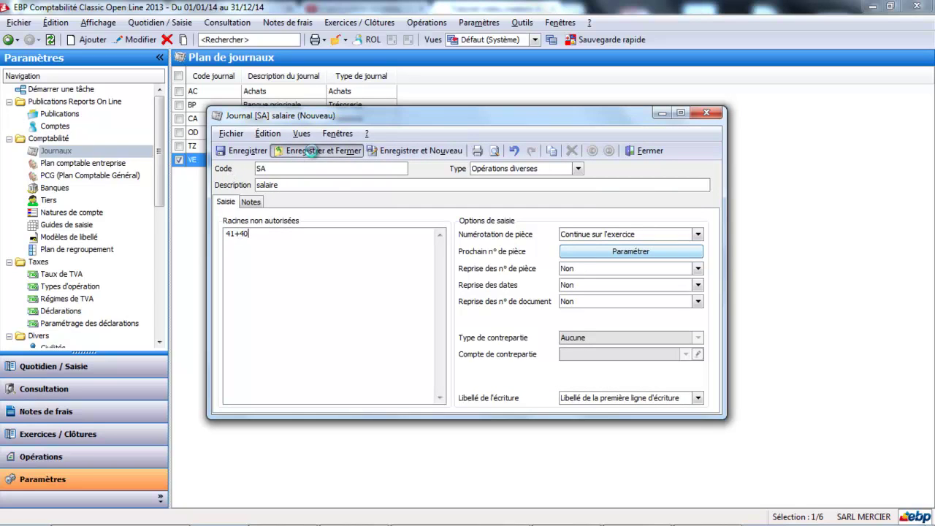
{"action": "left_click", "coordinate": [314, 152]}
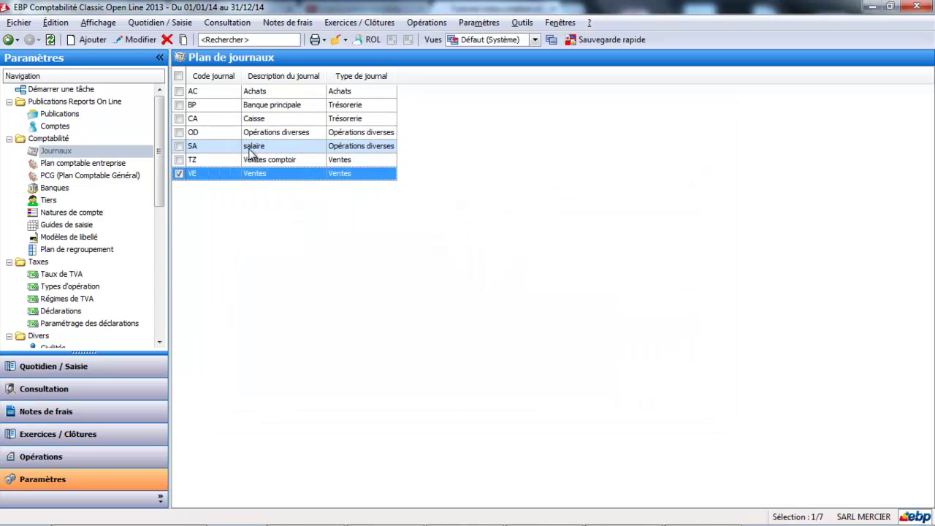
Add a new journal with code TVA, type Opérations diverses and description "Ecriture de TVA".
{"action": "left_click", "coordinate": [91, 41]}
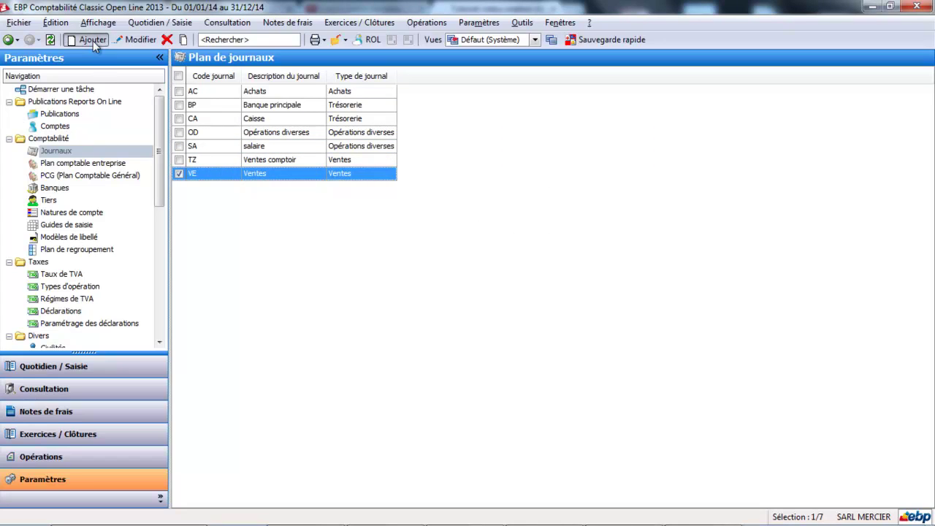
{"action": "type", "text": "TVA"}
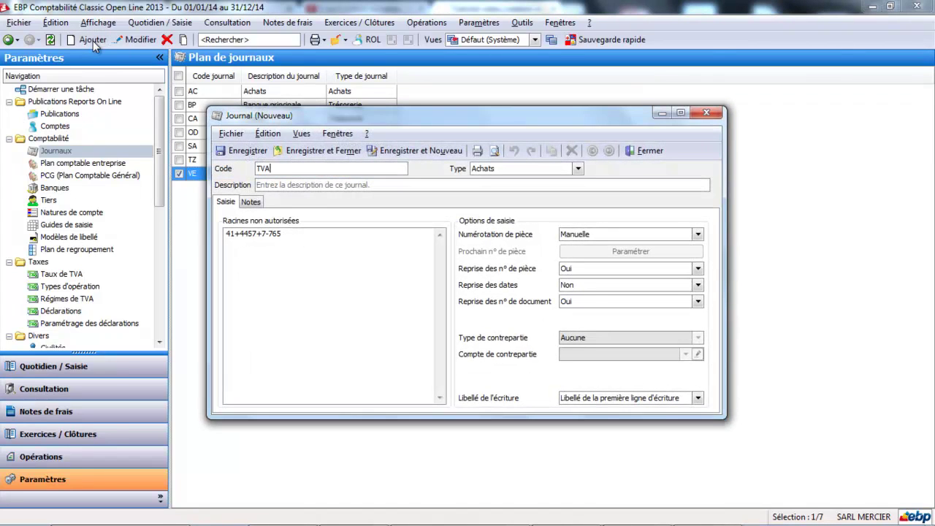
{"action": "key", "text": "Tab"}
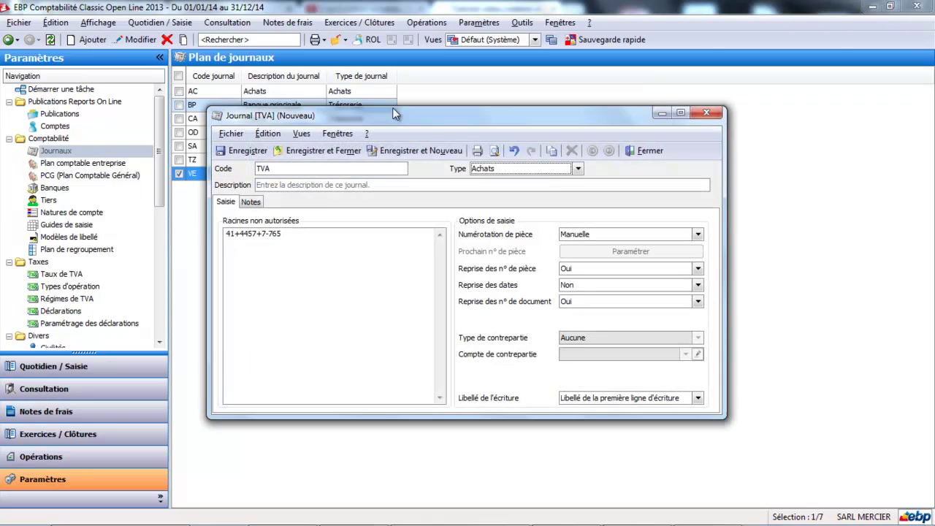
{"action": "left_click", "coordinate": [577, 168]}
{"action": "left_click", "coordinate": [556, 213]}
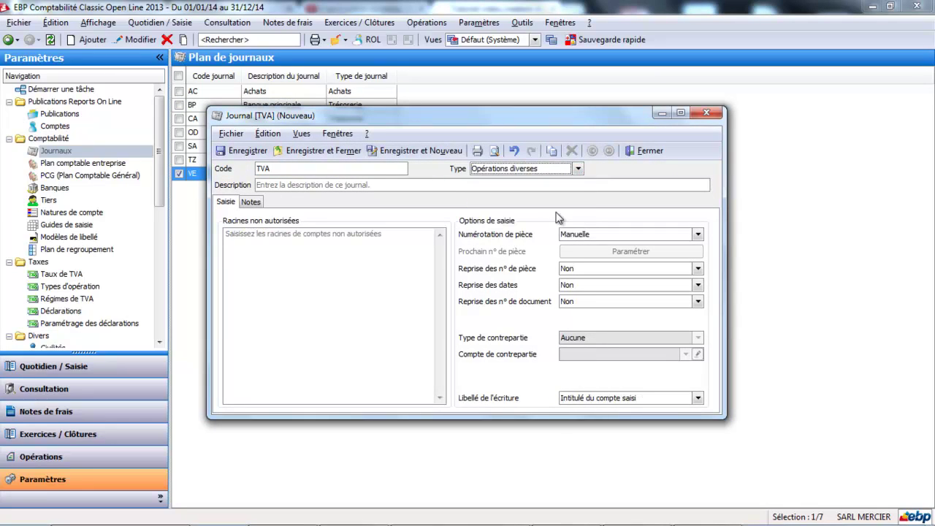
{"action": "left_click", "coordinate": [487, 186]}
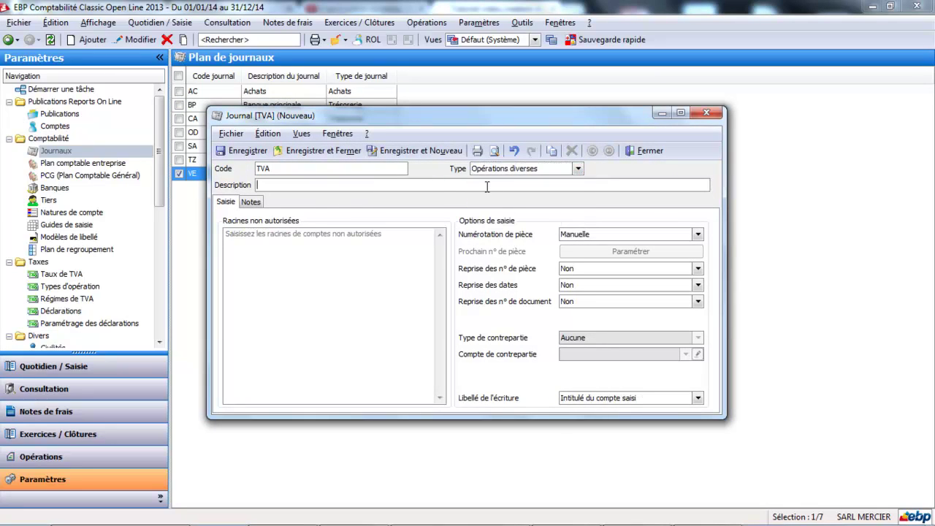
{"action": "type", "text": "Ecriture de TVA"}
Set the TVA journal's piece numbering to Continue sur l'exercice and entry label to Libellé de la première ligne d'écriture, saving and closing it.
{"action": "left_click", "coordinate": [697, 234]}
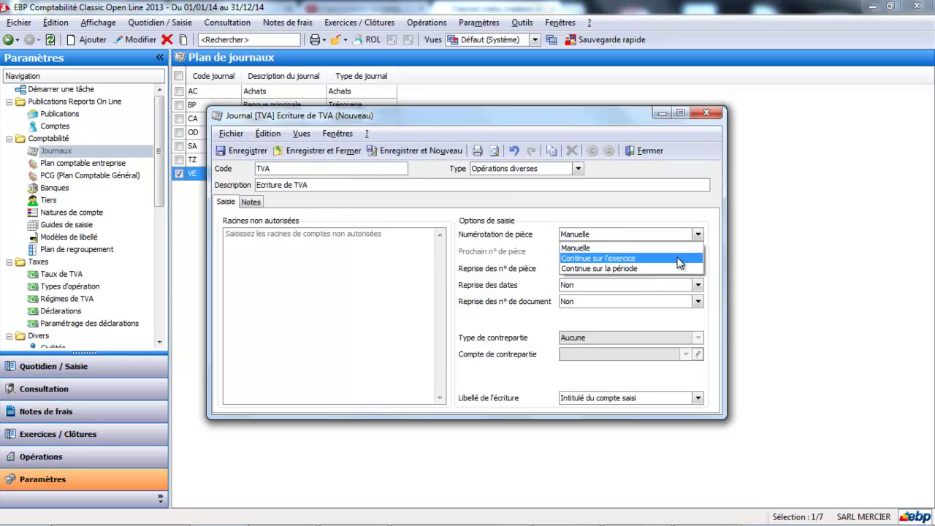
{"action": "left_click", "coordinate": [680, 259]}
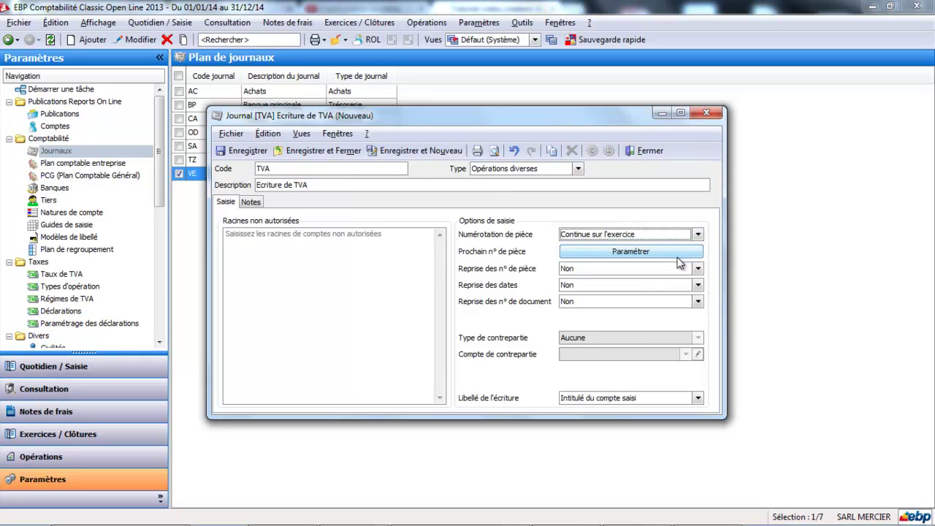
{"action": "left_click", "coordinate": [698, 399]}
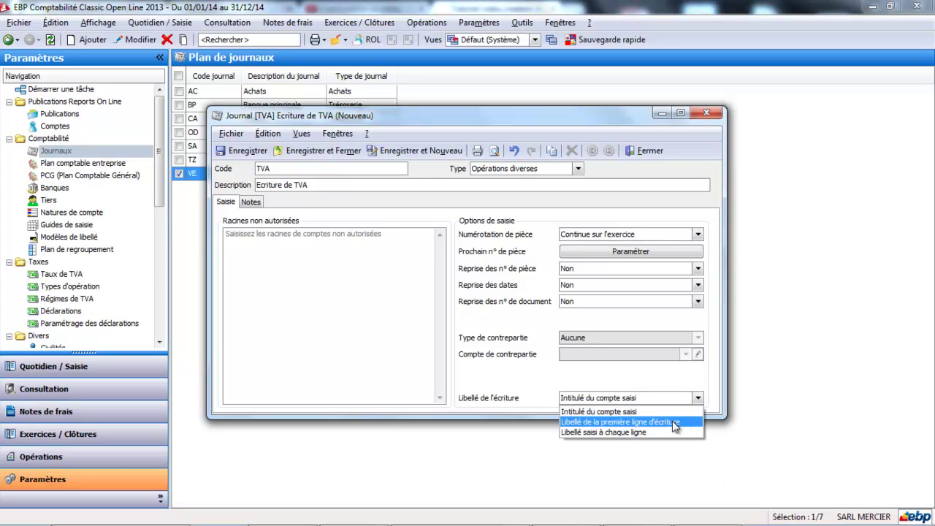
{"action": "left_click", "coordinate": [674, 418]}
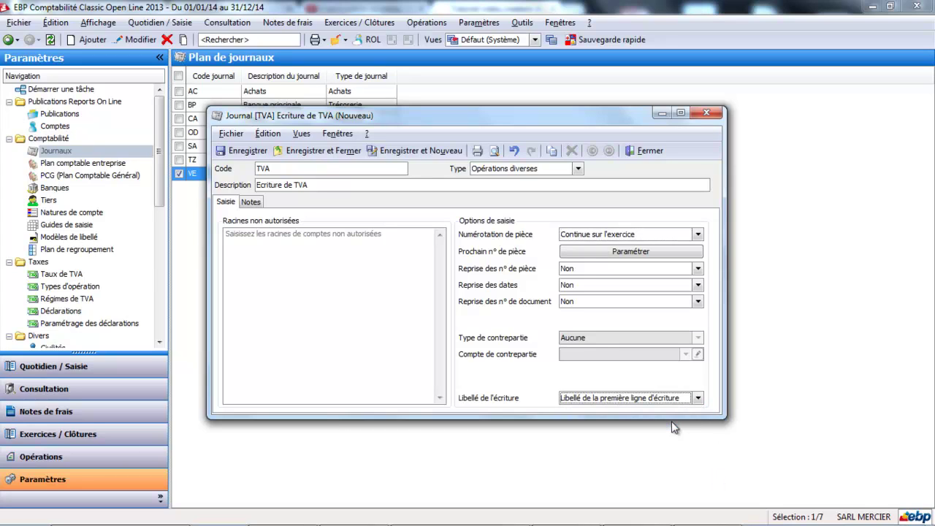
{"action": "left_click", "coordinate": [322, 152]}
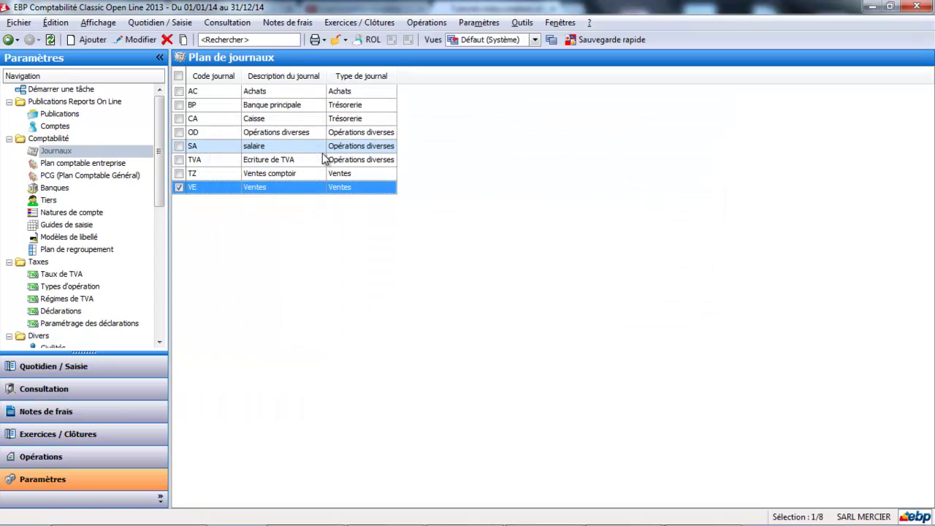